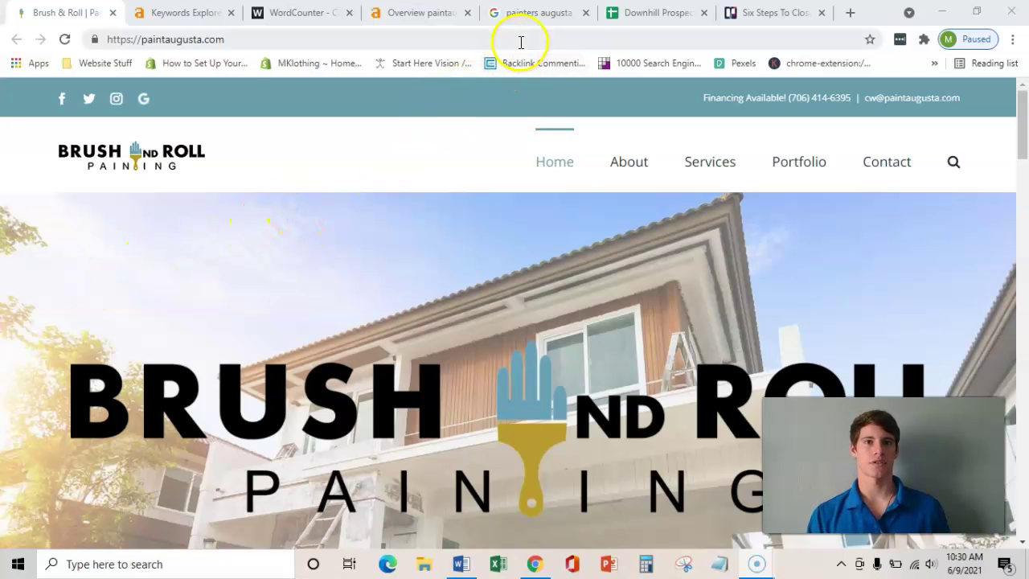
Show the Google results for 'painters augusta ga', about 4,080,000 hits led by HomeAdvisor and Angi ads.
{"action": "left_click", "coordinate": [538, 12]}
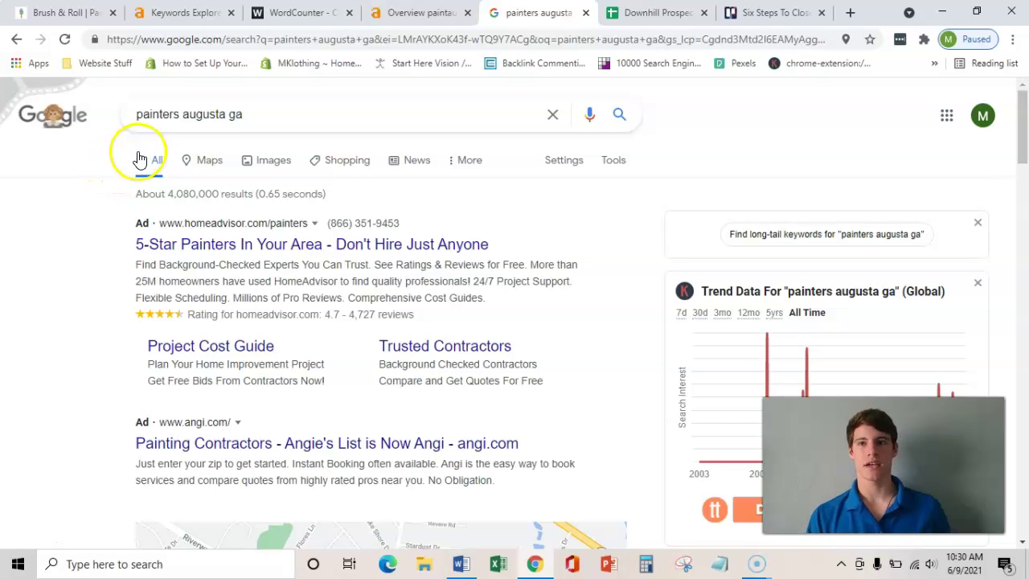
Show Ahrefs Keywords Explorer's 27 matching terms for 'augusta ga painters', totalling 280 monthly volume.
{"action": "left_click", "coordinate": [400, 22]}
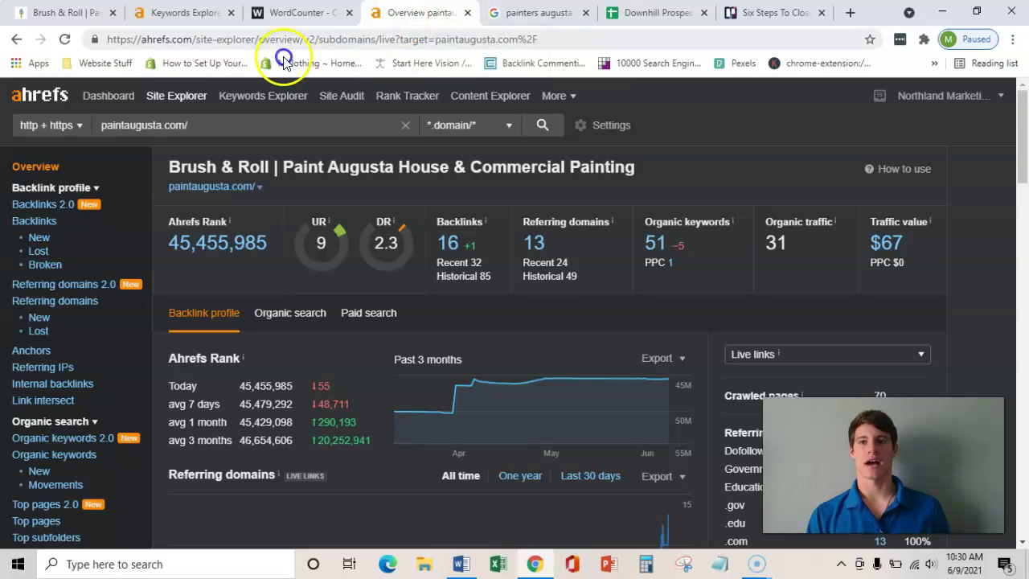
{"action": "left_click", "coordinate": [173, 12]}
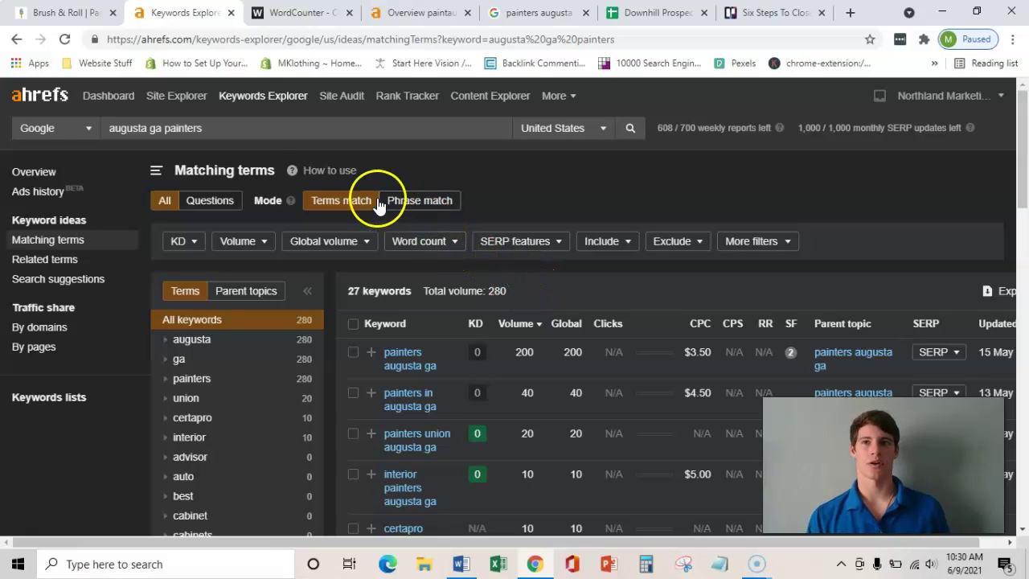
Scroll the 'painters augusta ga' results past the map pack to paintaugusta.com's organic listing.
{"action": "left_click", "coordinate": [523, 12]}
{"action": "scroll", "coordinate": [89, 136], "scroll_direction": "down", "scroll_amount": 1}
{"action": "scroll", "coordinate": [89, 137], "scroll_direction": "down", "scroll_amount": 5}
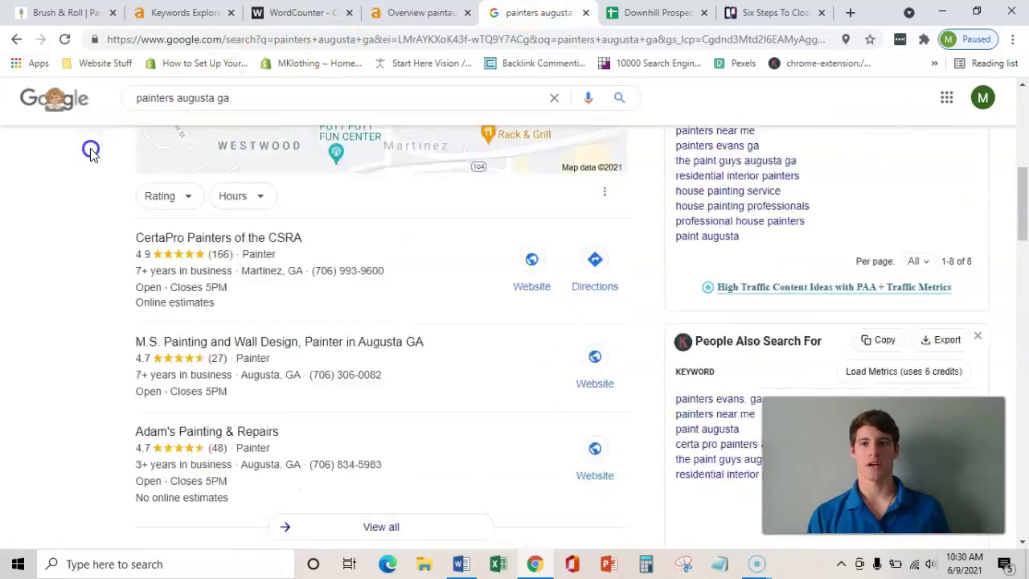
{"action": "scroll", "coordinate": [92, 150], "scroll_direction": "down", "scroll_amount": 3}
{"action": "scroll", "coordinate": [92, 276], "scroll_direction": "down", "scroll_amount": 2}
{"action": "scroll", "coordinate": [91, 276], "scroll_direction": "down", "scroll_amount": 2}
{"action": "scroll", "coordinate": [91, 276], "scroll_direction": "down", "scroll_amount": 2}
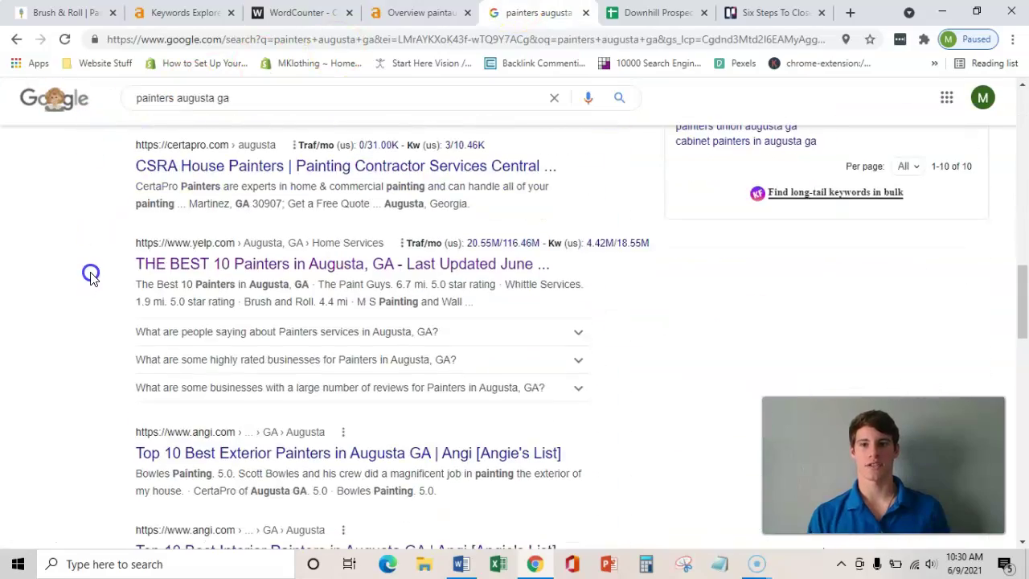
{"action": "scroll", "coordinate": [91, 275], "scroll_direction": "down", "scroll_amount": 2}
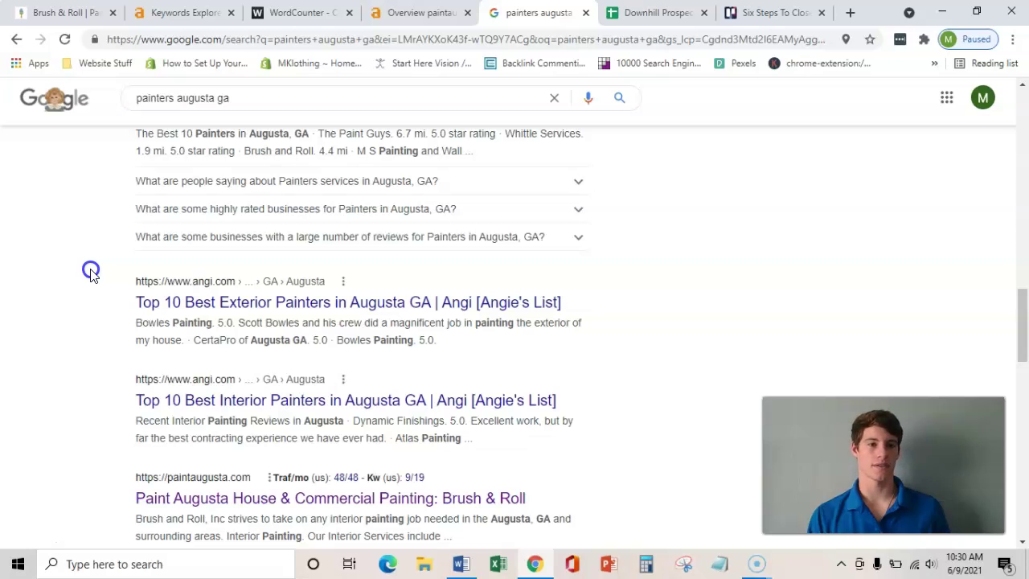
{"action": "scroll", "coordinate": [89, 271], "scroll_direction": "down", "scroll_amount": 2}
{"action": "scroll", "coordinate": [89, 268], "scroll_direction": "down", "scroll_amount": 1}
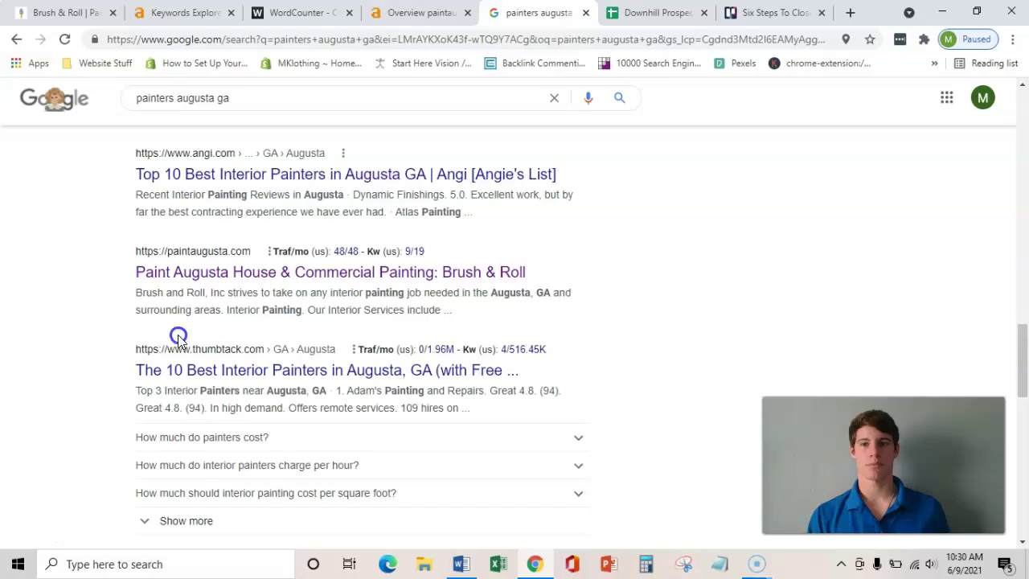
{"action": "scroll", "coordinate": [179, 339], "scroll_direction": "down", "scroll_amount": 2}
Scroll back up to the CertaPro-led local map pack.
{"action": "scroll", "coordinate": [184, 310], "scroll_direction": "up", "scroll_amount": 2}
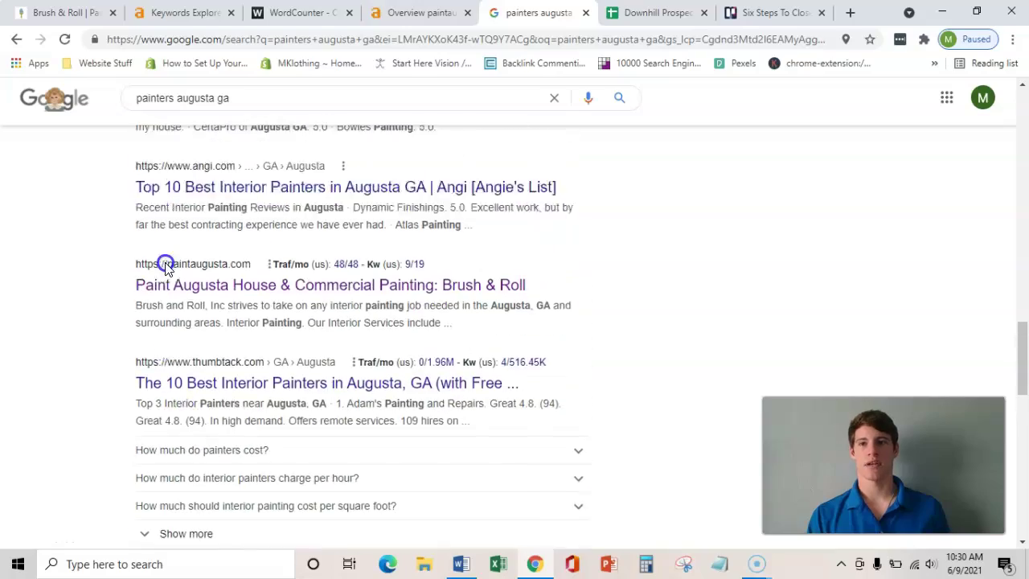
{"action": "scroll", "coordinate": [153, 306], "scroll_direction": "up", "scroll_amount": 1}
{"action": "scroll", "coordinate": [200, 305], "scroll_direction": "up", "scroll_amount": 4}
{"action": "scroll", "coordinate": [200, 252], "scroll_direction": "up", "scroll_amount": 3}
{"action": "scroll", "coordinate": [198, 314], "scroll_direction": "up", "scroll_amount": 4}
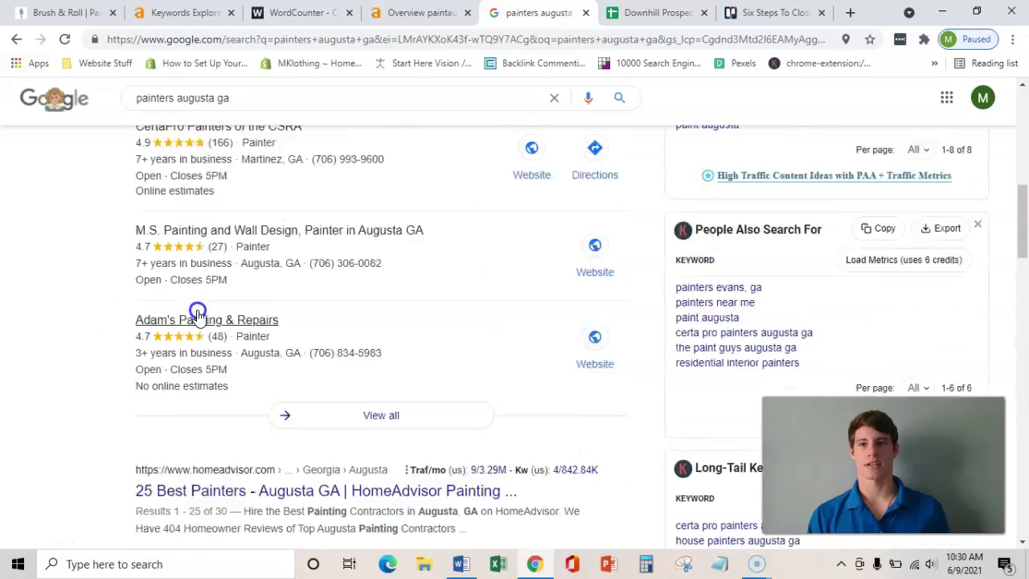
{"action": "scroll", "coordinate": [198, 314], "scroll_direction": "up", "scroll_amount": 1}
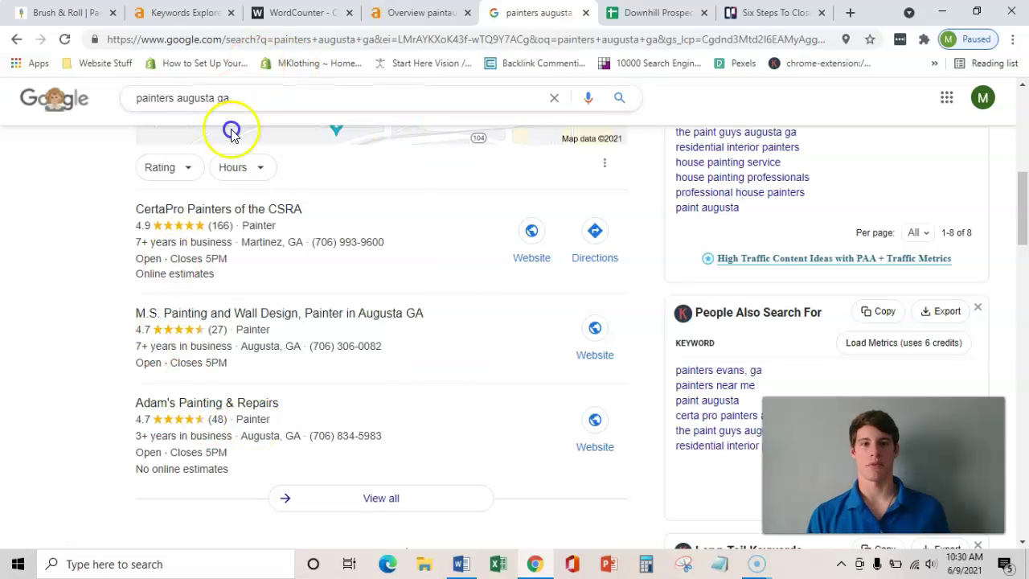
{"action": "scroll", "coordinate": [217, 177], "scroll_direction": "down", "scroll_amount": 1}
{"action": "scroll", "coordinate": [193, 249], "scroll_direction": "down", "scroll_amount": 3}
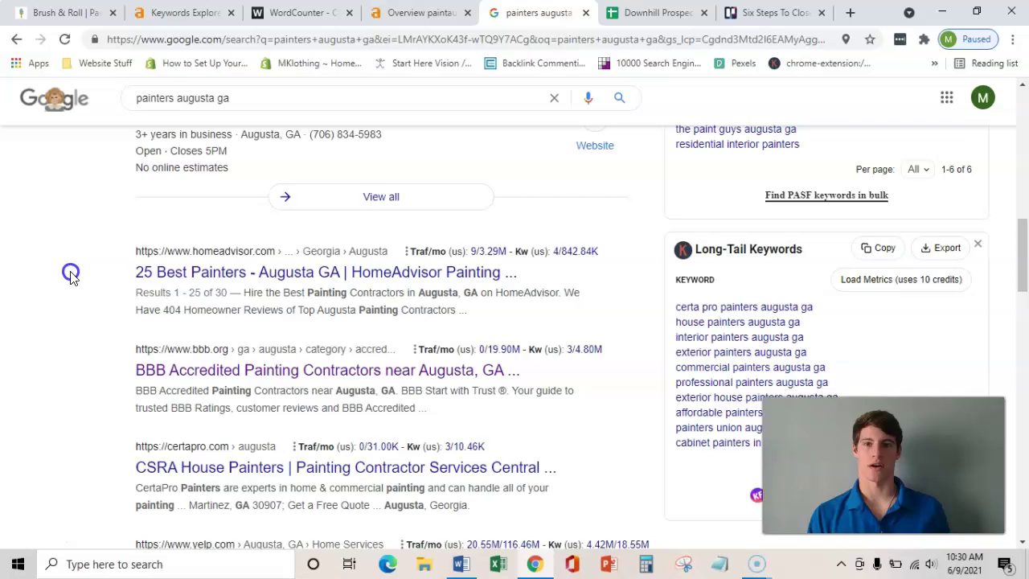
{"action": "scroll", "coordinate": [56, 232], "scroll_direction": "up", "scroll_amount": 3}
{"action": "scroll", "coordinate": [56, 232], "scroll_direction": "up", "scroll_amount": 1}
{"action": "scroll", "coordinate": [58, 227], "scroll_direction": "up", "scroll_amount": 1}
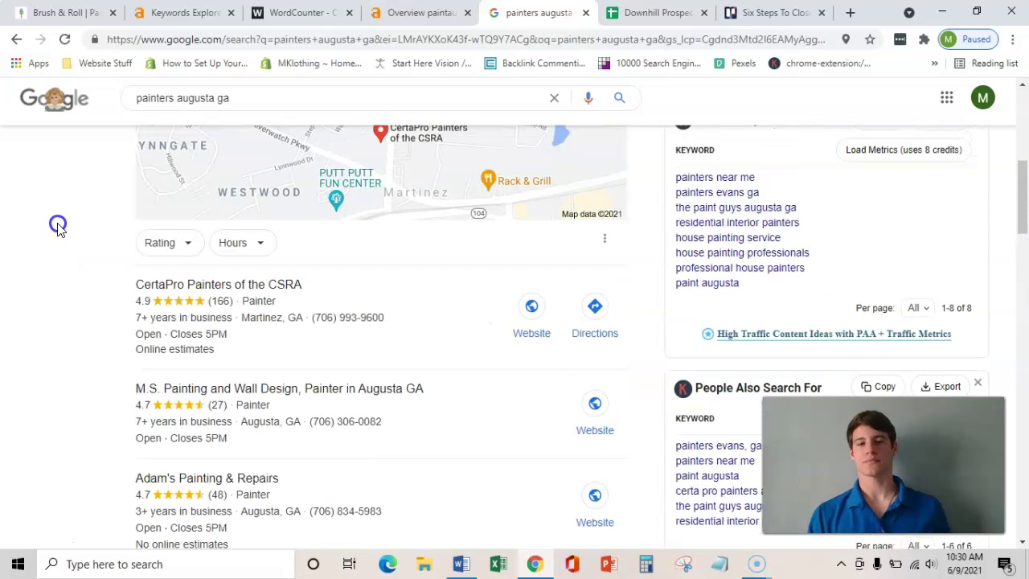
On the paintaugusta.com homepage, start selecting text from the header bar downward.
{"action": "left_click", "coordinate": [86, 16]}
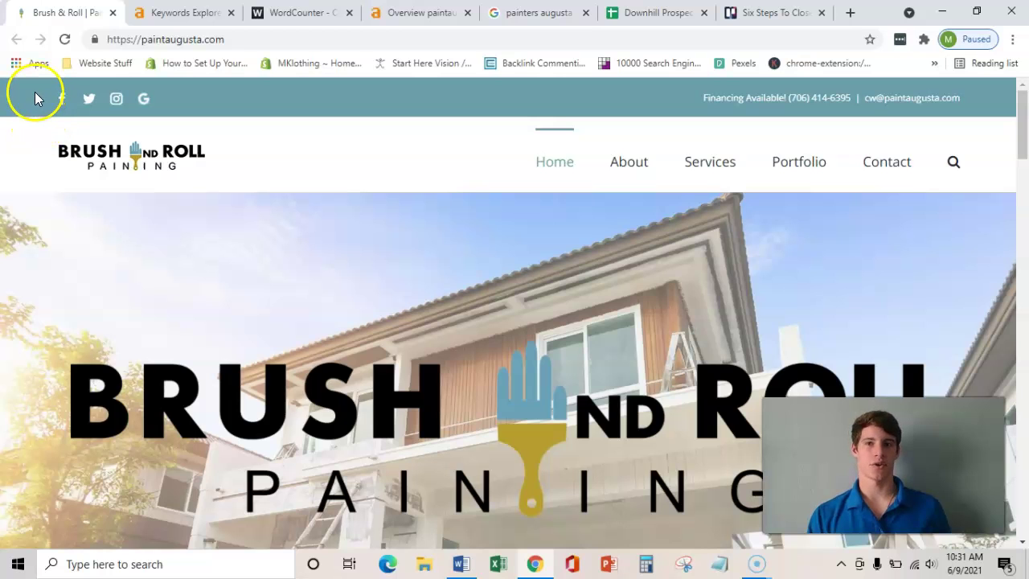
{"action": "left_click_drag", "start_coordinate": [33, 98], "coordinate": [259, 294]}
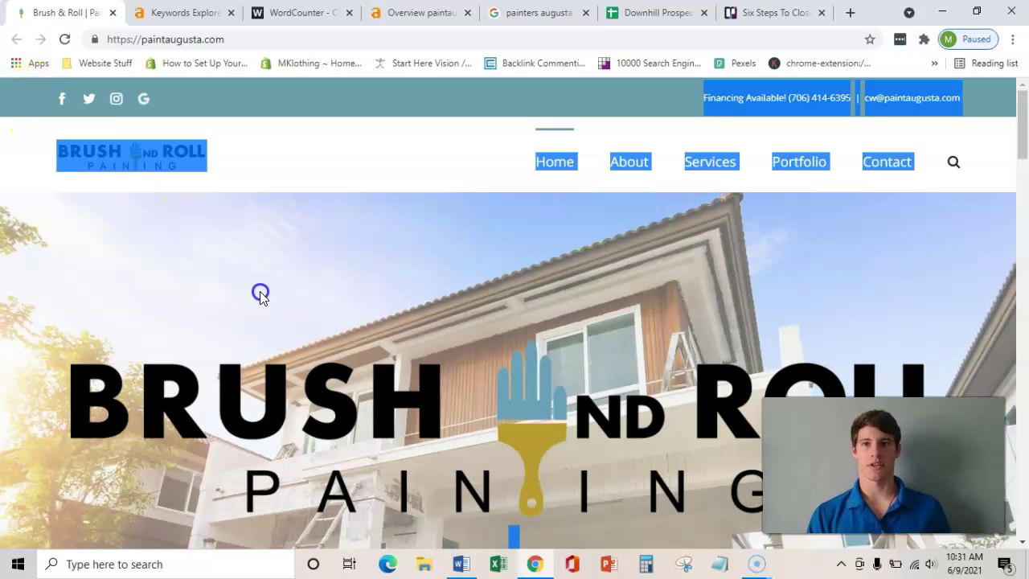
{"action": "scroll", "coordinate": [260, 294], "scroll_direction": "down", "scroll_amount": 1}
{"action": "scroll", "coordinate": [259, 294], "scroll_direction": "down", "scroll_amount": 3}
{"action": "scroll", "coordinate": [282, 323], "scroll_direction": "down", "scroll_amount": 5}
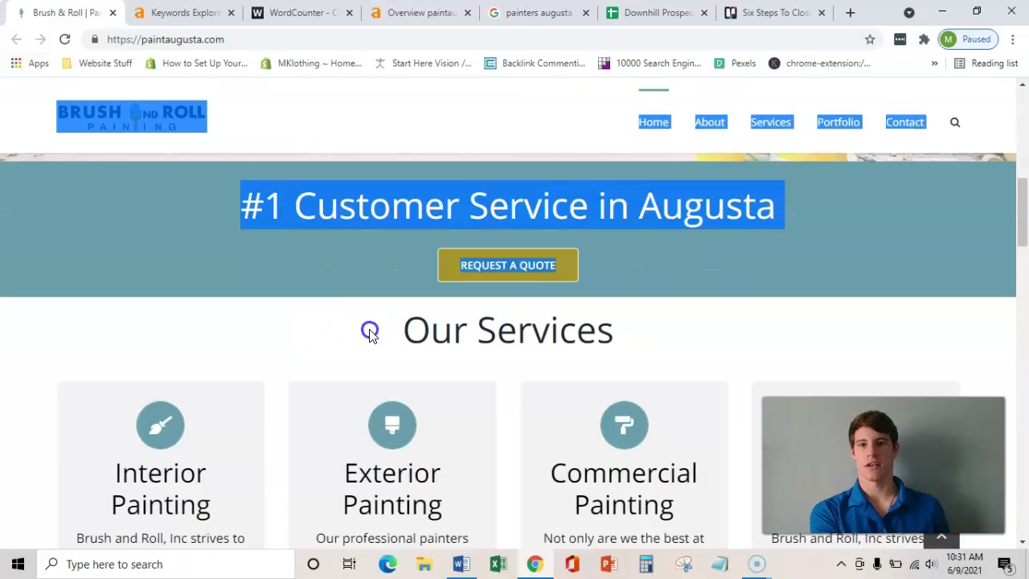
{"action": "scroll", "coordinate": [281, 323], "scroll_direction": "down", "scroll_amount": 4}
{"action": "scroll", "coordinate": [482, 321], "scroll_direction": "down", "scroll_amount": 4}
Extend the selection to the copyright footer and check WordCounter's 594-word, 3,625-character count.
{"action": "mouse_move", "coordinate": [260, 294]}
{"action": "left_mouse_down"}
{"action": "mouse_move", "coordinate": [589, 327]}
{"action": "mouse_move", "coordinate": [645, 356]}
{"action": "mouse_move", "coordinate": [696, 506]}
{"action": "left_mouse_up"}
{"action": "scroll", "coordinate": [589, 327], "scroll_direction": "down", "scroll_amount": 5}
{"action": "scroll", "coordinate": [590, 327], "scroll_direction": "down", "scroll_amount": 2}
{"action": "scroll", "coordinate": [590, 328], "scroll_direction": "down", "scroll_amount": 3}
{"action": "scroll", "coordinate": [598, 330], "scroll_direction": "down", "scroll_amount": 5}
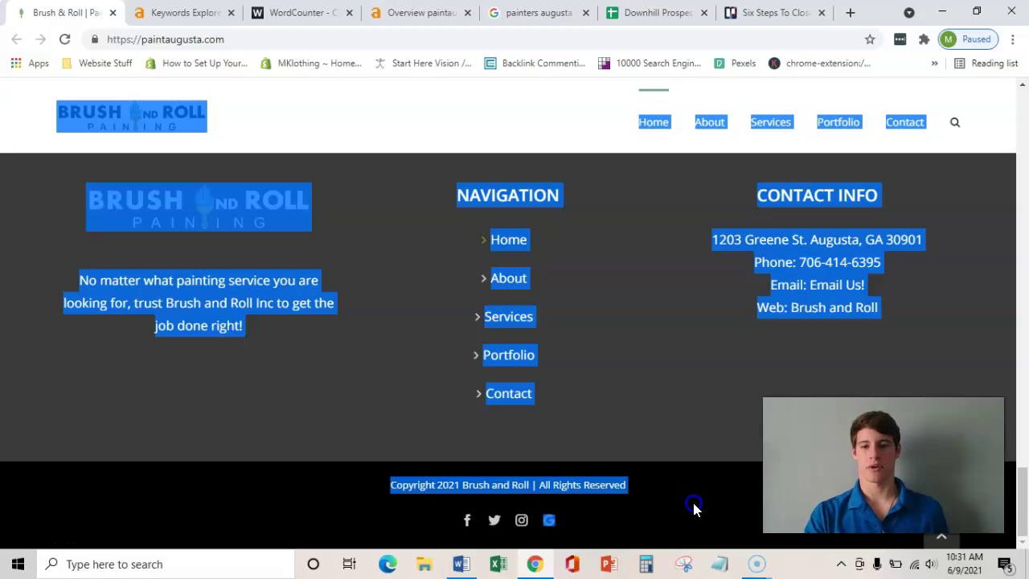
{"action": "left_click", "coordinate": [289, 12]}
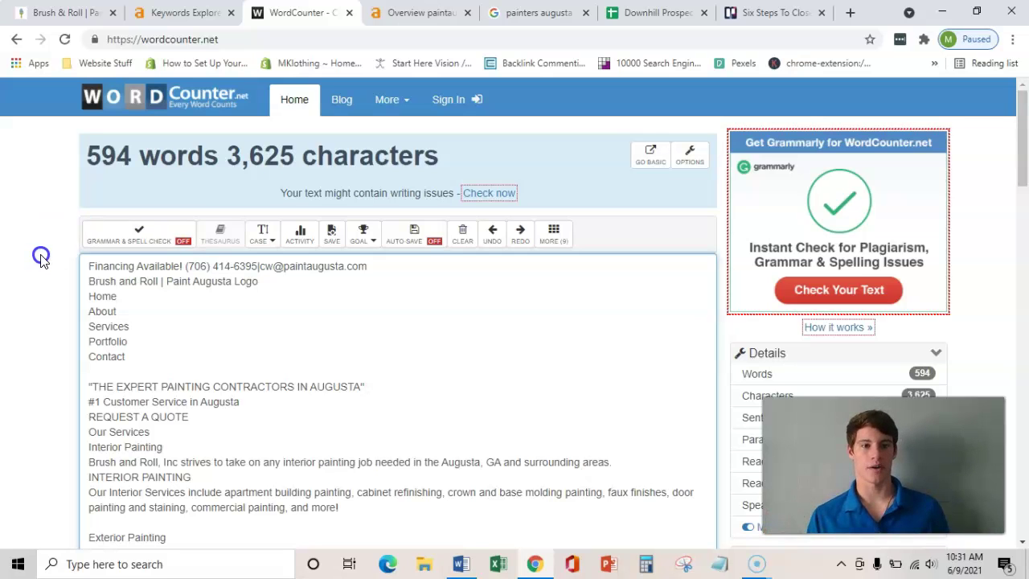
Return to the Ahrefs list of 27 'augusta ga painters' keyword ideas.
{"action": "left_click", "coordinate": [198, 13]}
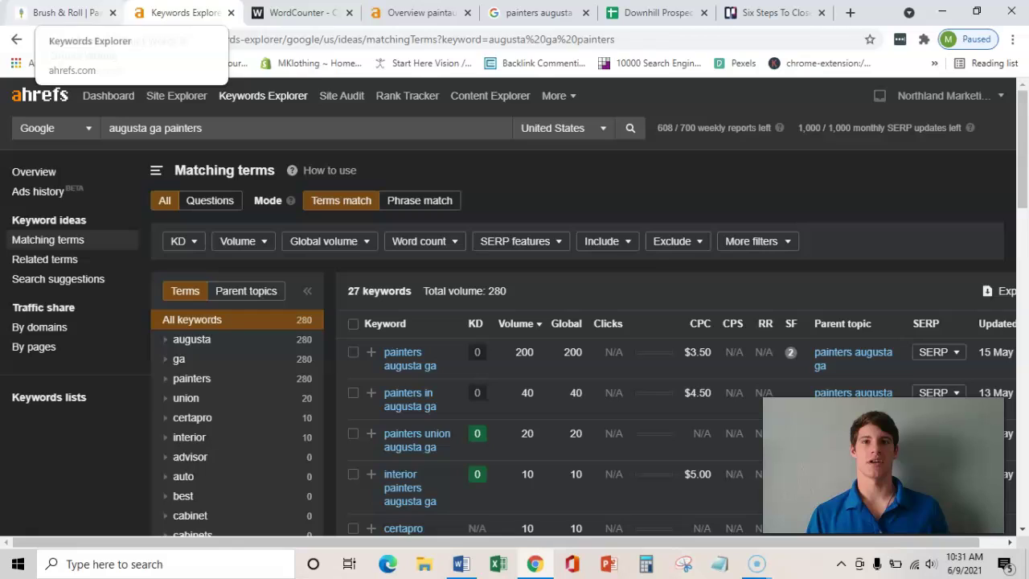
Deselect the paintaugusta.com homepage text, scroll back to the hero banner, and select the site address.
{"action": "left_click", "coordinate": [543, 10]}
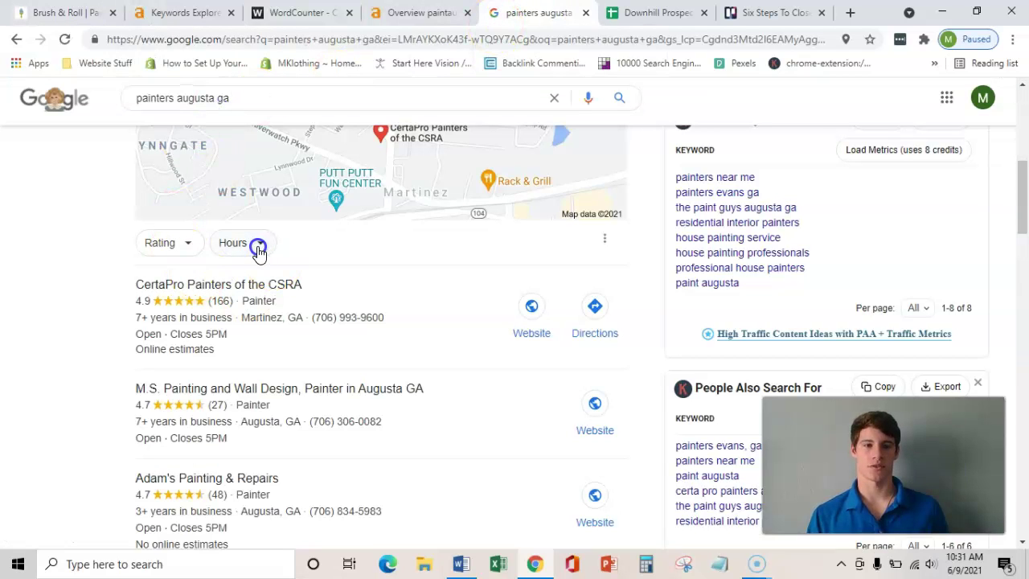
{"action": "left_click", "coordinate": [75, 19]}
{"action": "left_click", "coordinate": [354, 307]}
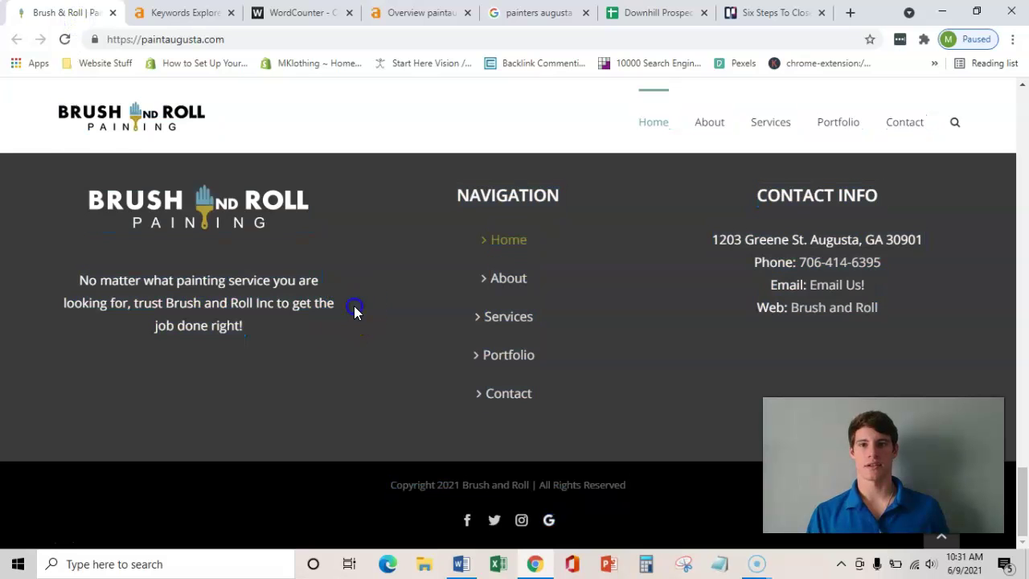
{"action": "left_click", "coordinate": [1020, 302]}
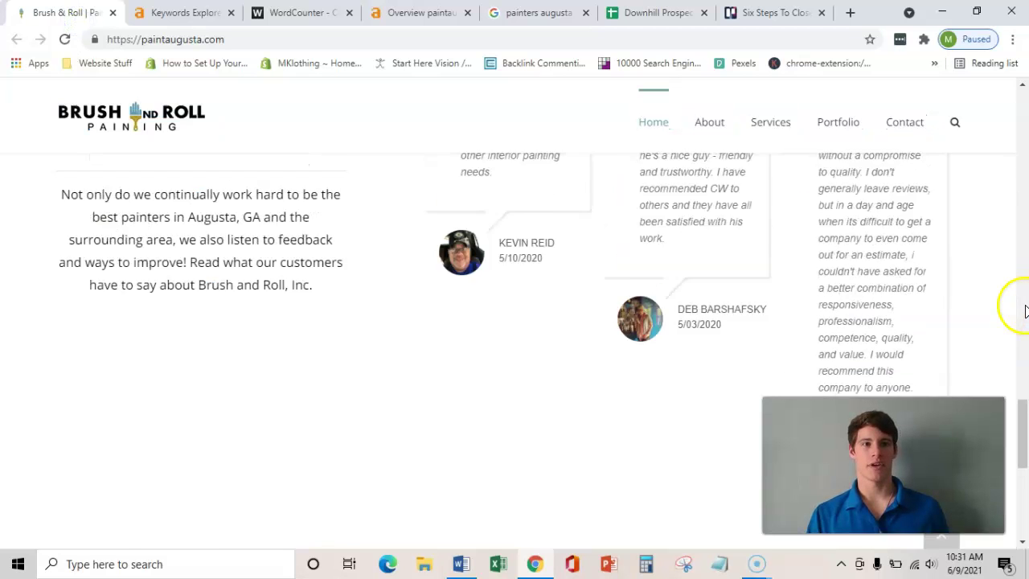
{"action": "mouse_move", "coordinate": [1022, 394]}
{"action": "left_mouse_down"}
{"action": "mouse_move", "coordinate": [1005, 310]}
{"action": "mouse_move", "coordinate": [1004, 97]}
{"action": "left_mouse_up"}
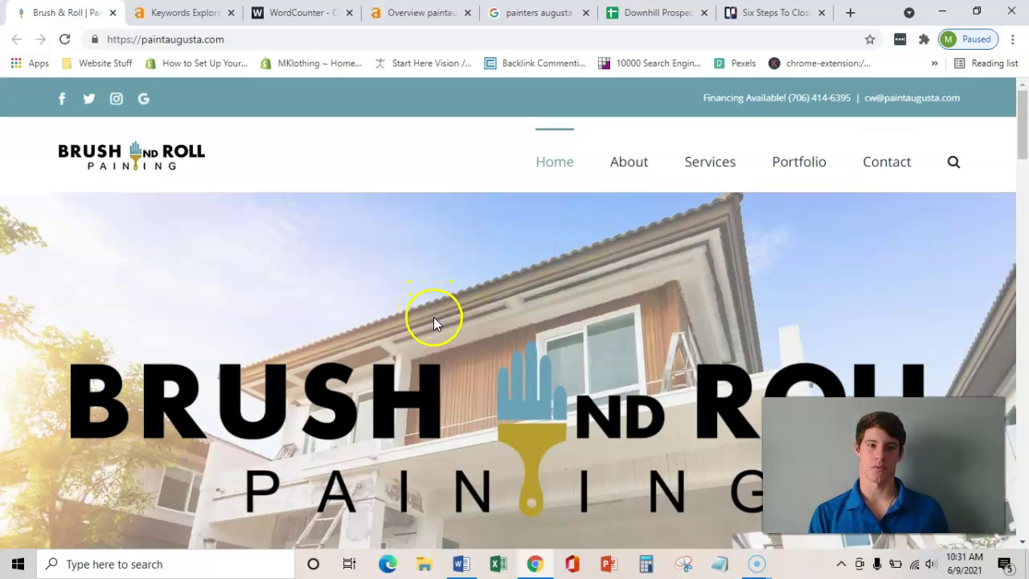
{"action": "left_click", "coordinate": [313, 44]}
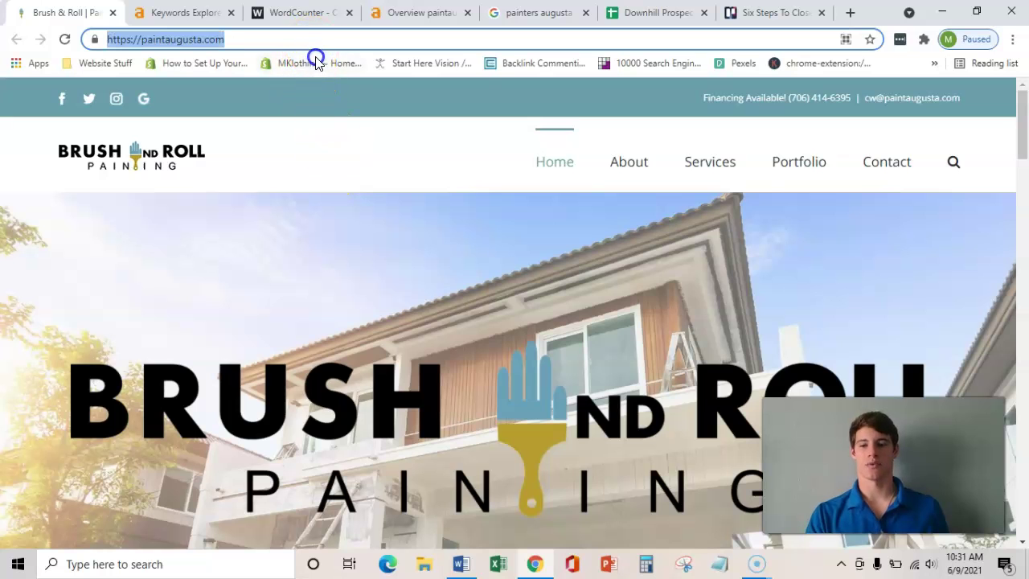
Check the paintaugusta.com Ahrefs overview: DR 2.3, 16 backlinks from 13 referring domains.
{"action": "left_click", "coordinate": [397, 18]}
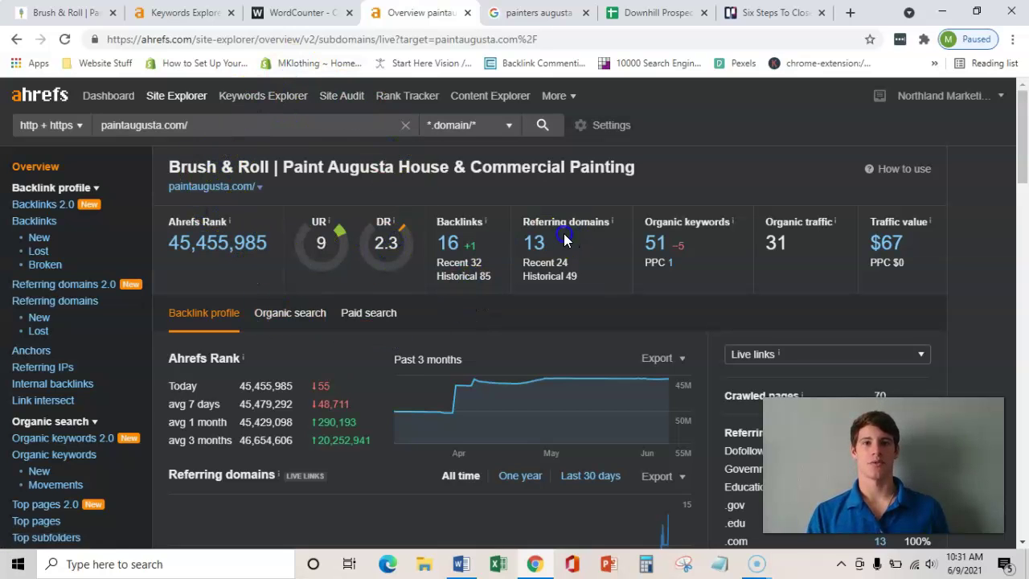
{"action": "left_click", "coordinate": [473, 241]}
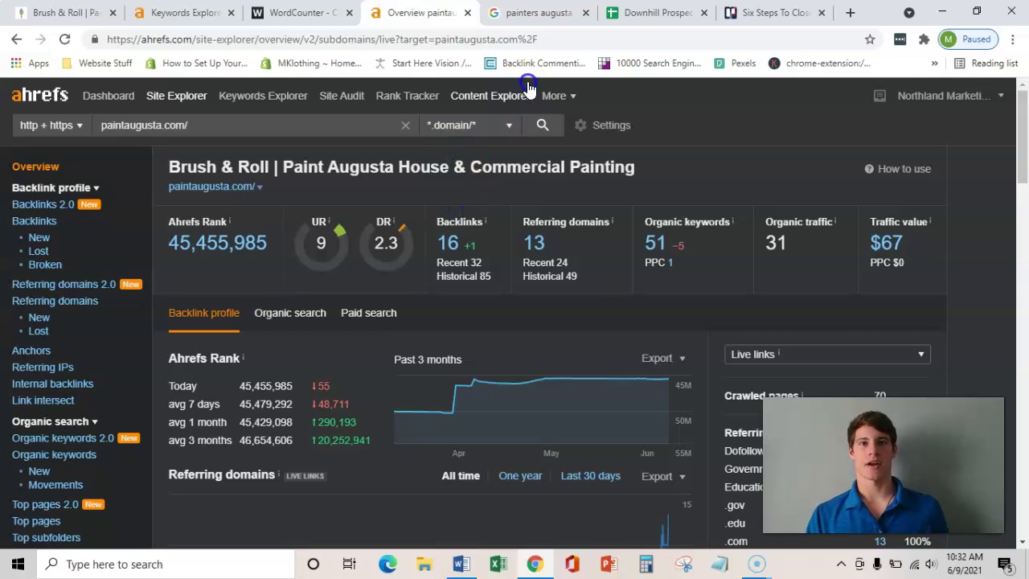
Bring up the 'painters augusta ga' map pack with CertaPro, M.S. Painting and Adam's Painting.
{"action": "left_click", "coordinate": [574, 16]}
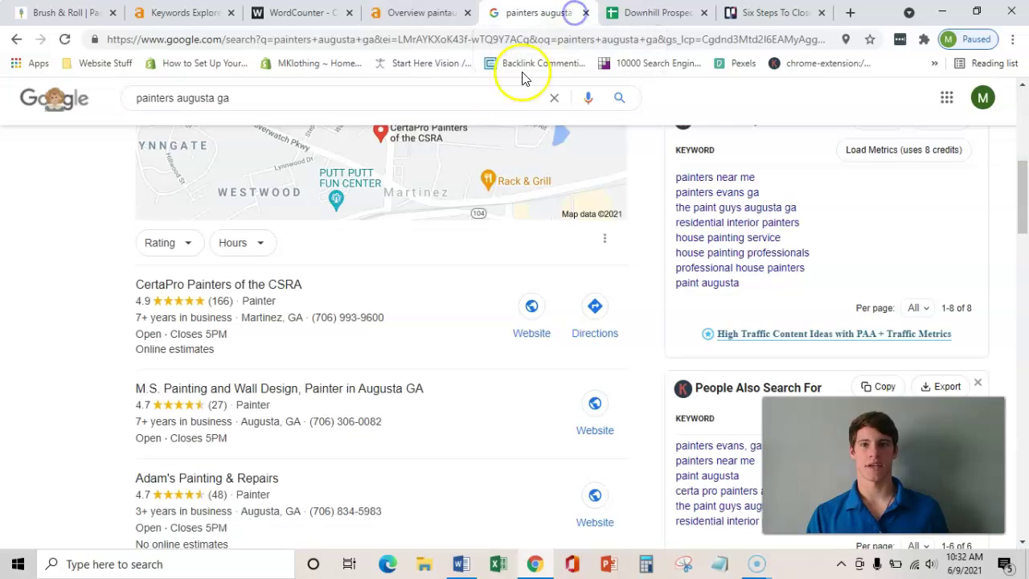
{"action": "scroll", "coordinate": [442, 177], "scroll_direction": "down", "scroll_amount": 1}
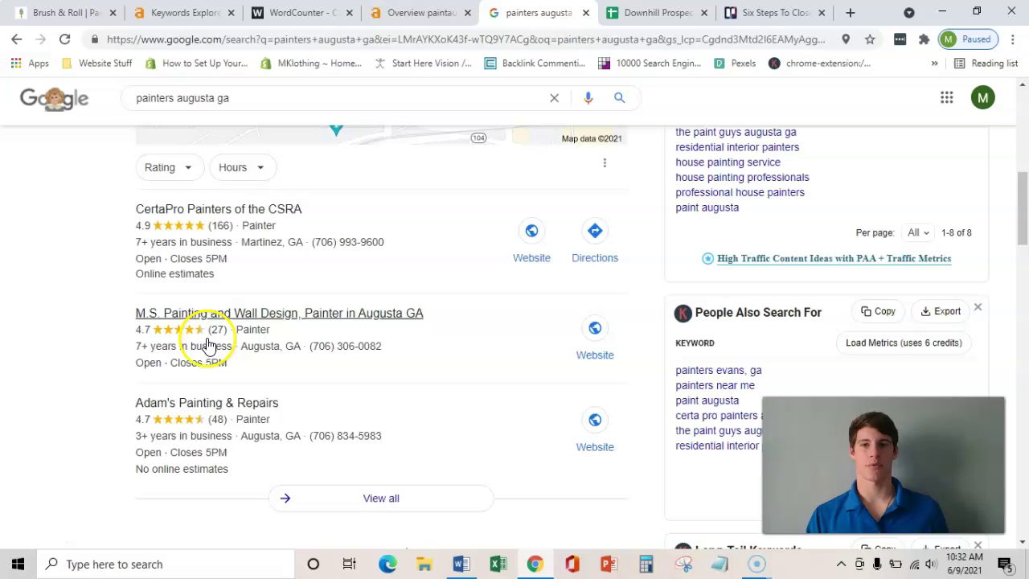
Switch back to the Brush & Roll Painting homepage at paintaugusta.com.
{"action": "left_click", "coordinate": [92, 16]}
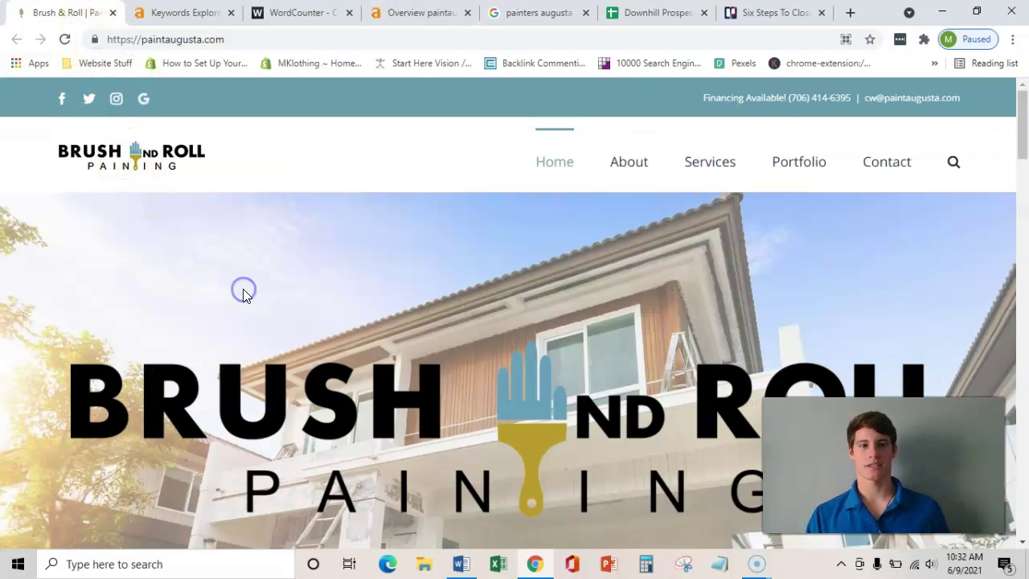